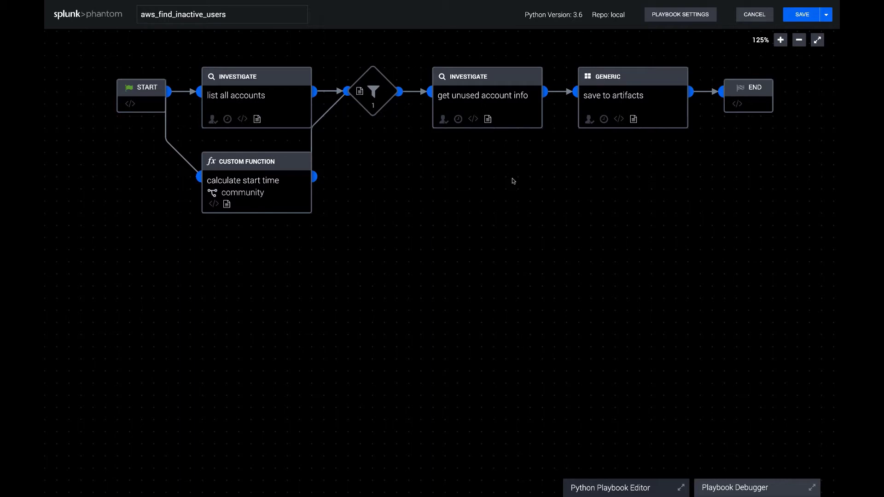
# Inspect the list all accounts, calculate start time, filter, get unused account info and save to artifacts blocks.
pyautogui.click(238, 100)
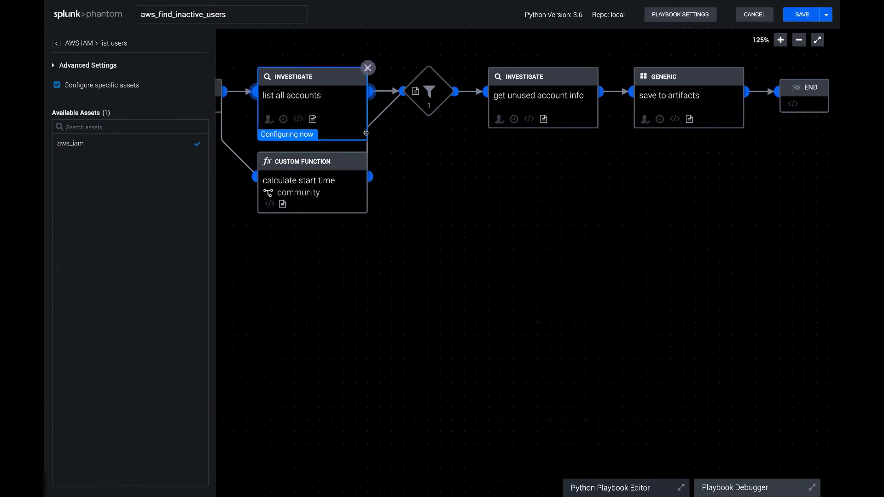
pyautogui.click(325, 186)
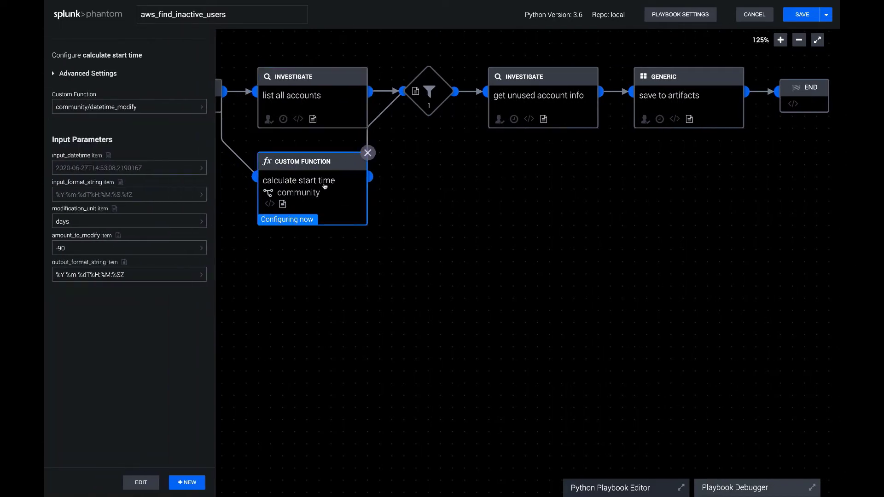
pyautogui.click(429, 94)
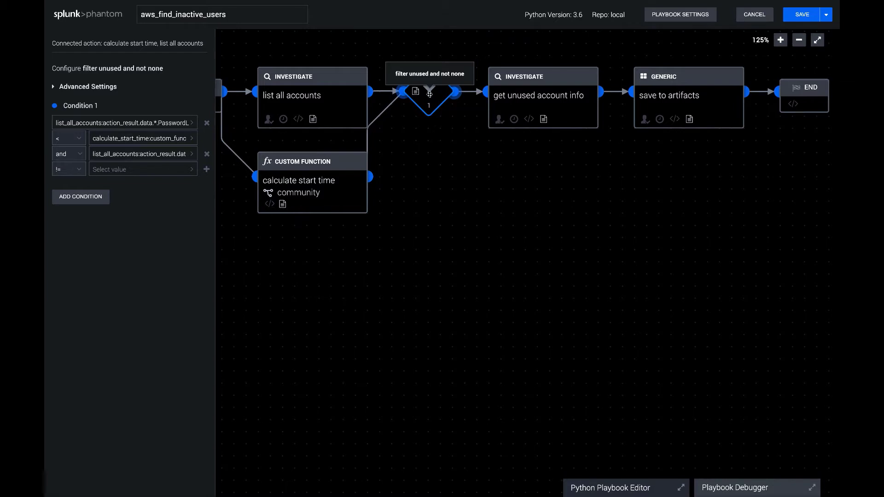
pyautogui.moveTo(542, 84)
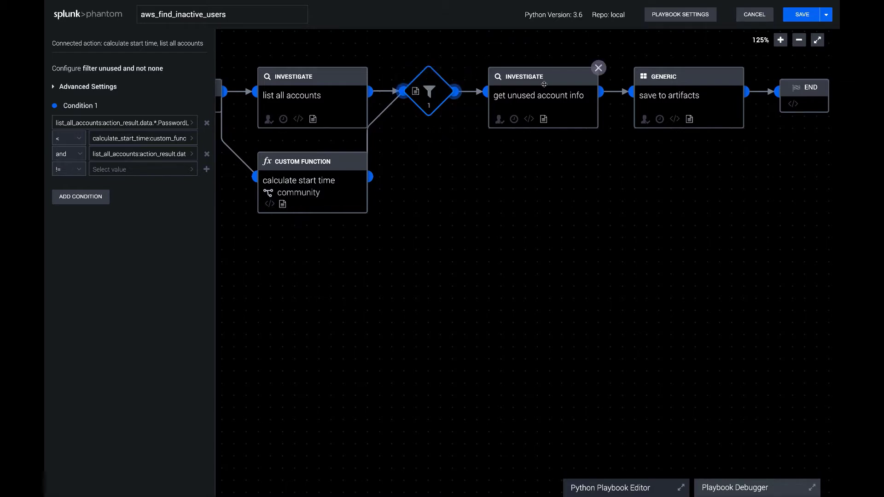
pyautogui.click(540, 103)
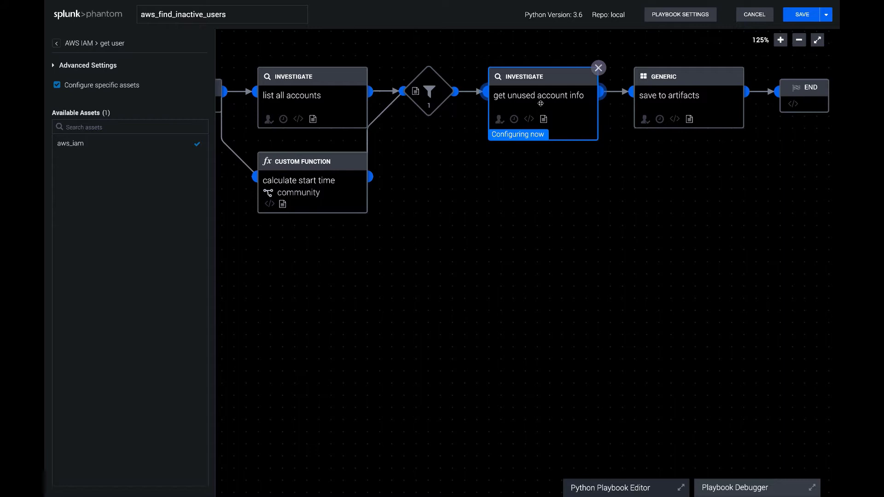
pyautogui.click(669, 105)
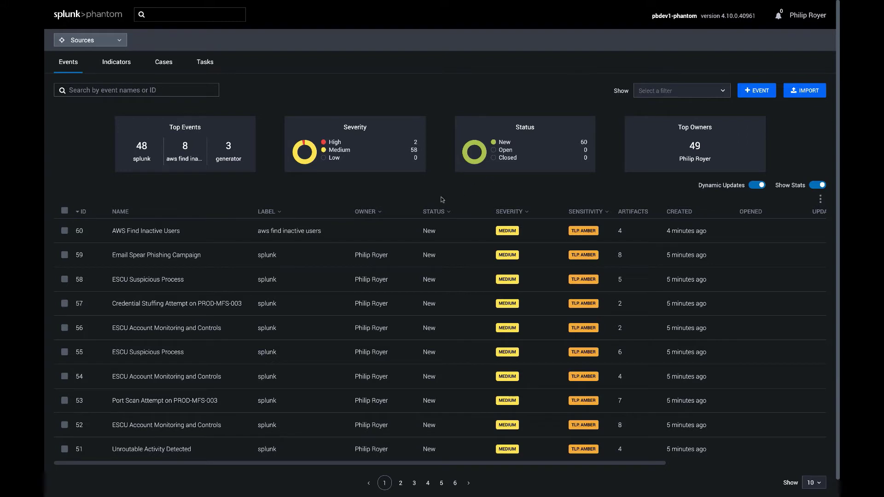
pyautogui.click(200, 236)
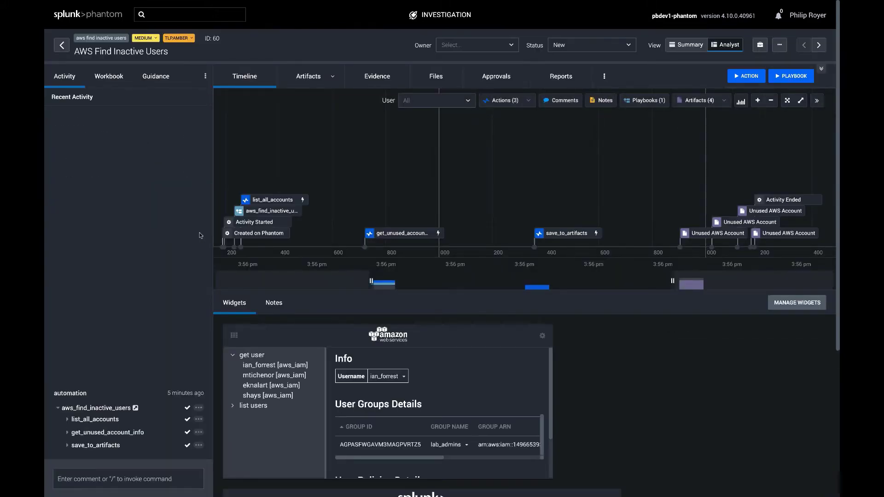
pyautogui.click(97, 419)
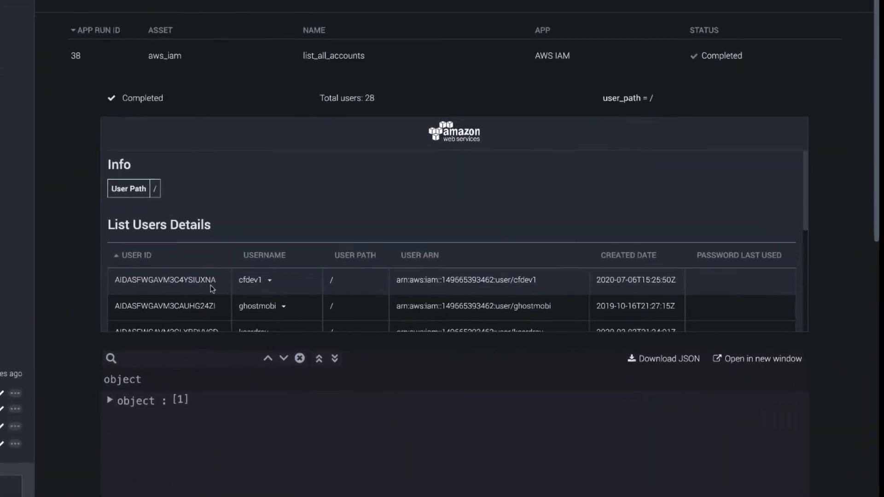
pyautogui.scroll(-4, 212, 287)
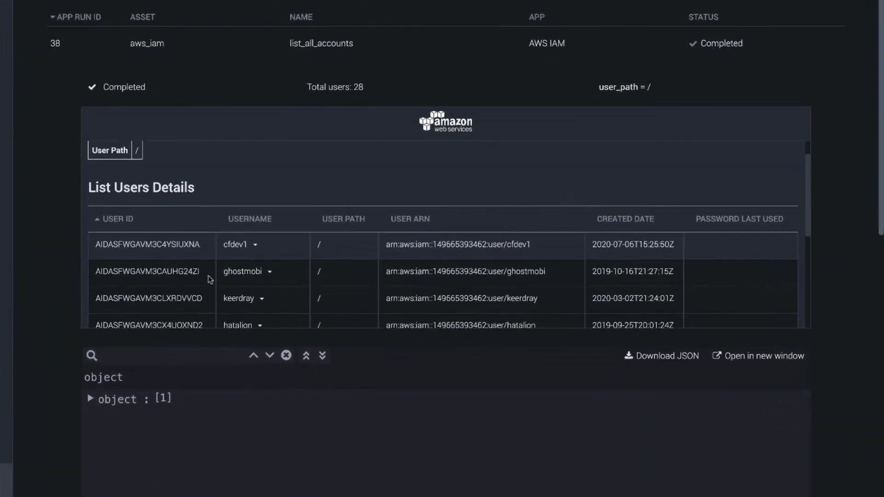
pyautogui.scroll(-2, 210, 279)
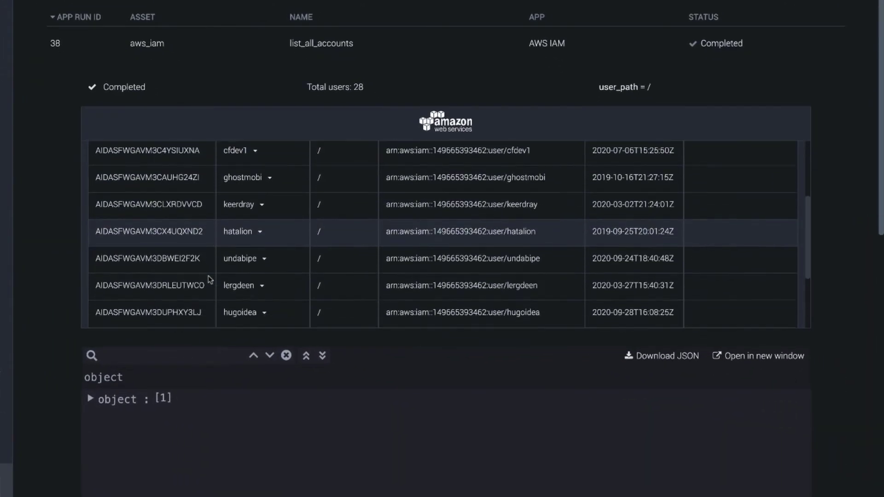
pyautogui.scroll(-1, 210, 280)
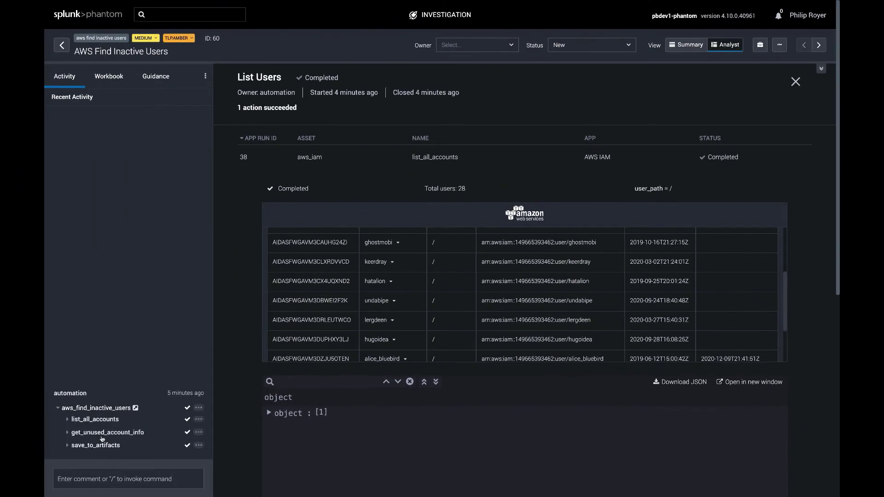
pyautogui.click(101, 434)
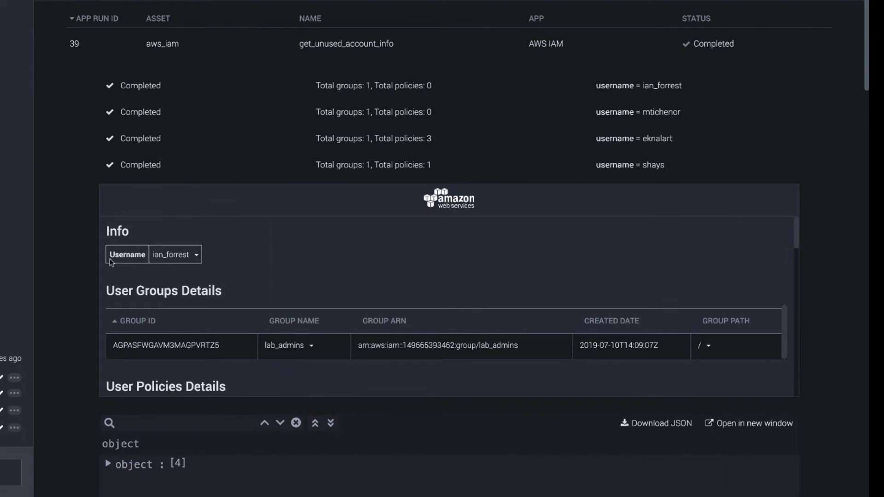
pyautogui.scroll(-1, 277, 276)
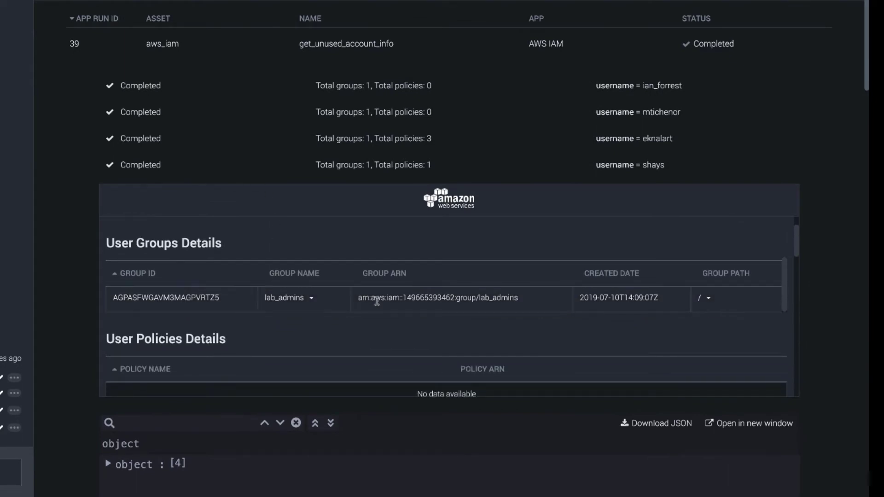
pyautogui.scroll(-1, 430, 347)
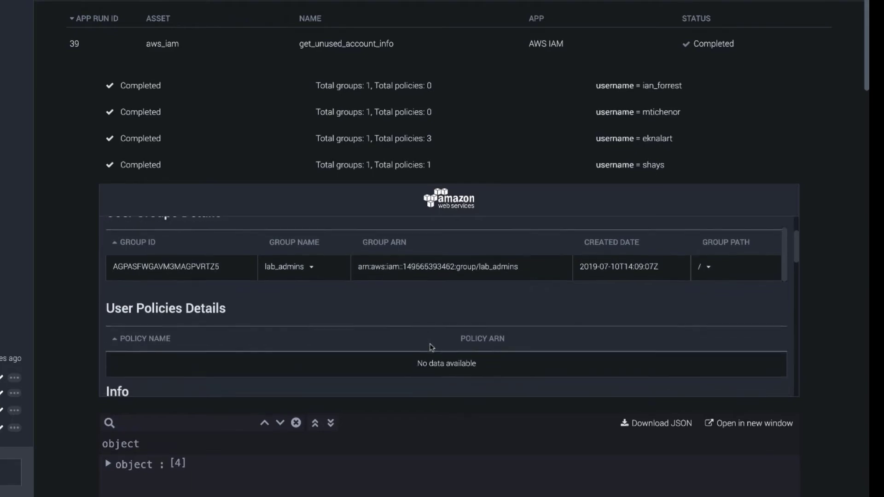
pyautogui.scroll(-1, 431, 347)
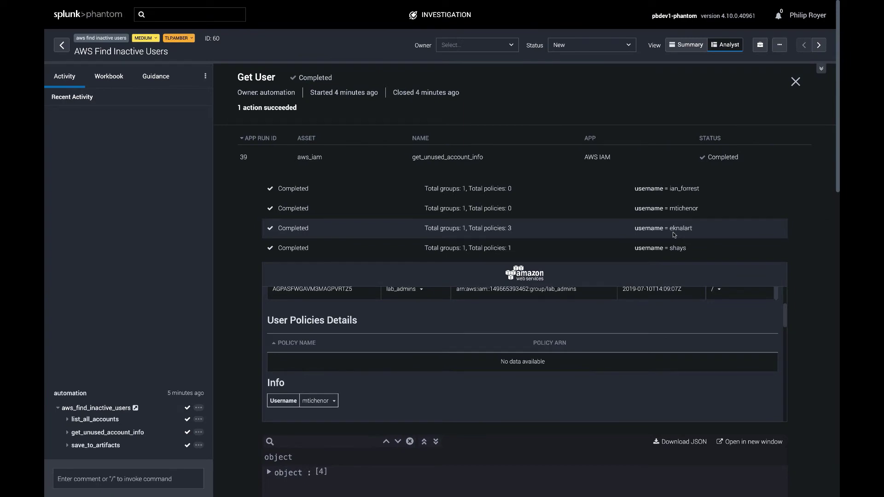
# Show the event's Unused AWS Account artifacts with an added awsUserName column.
pyautogui.click(795, 81)
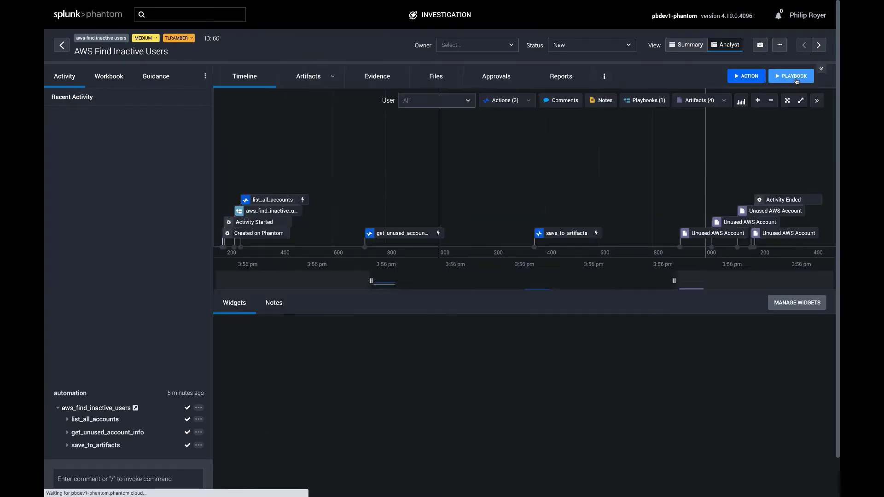
pyautogui.click(308, 77)
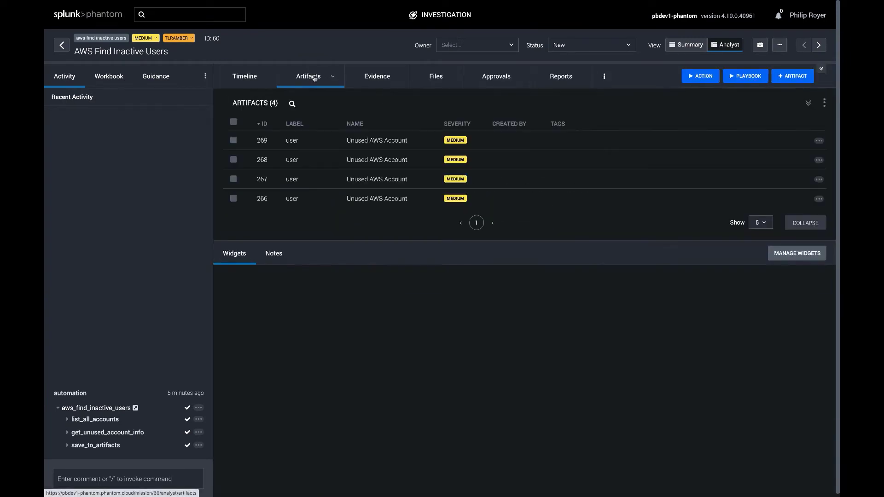
pyautogui.click(824, 103)
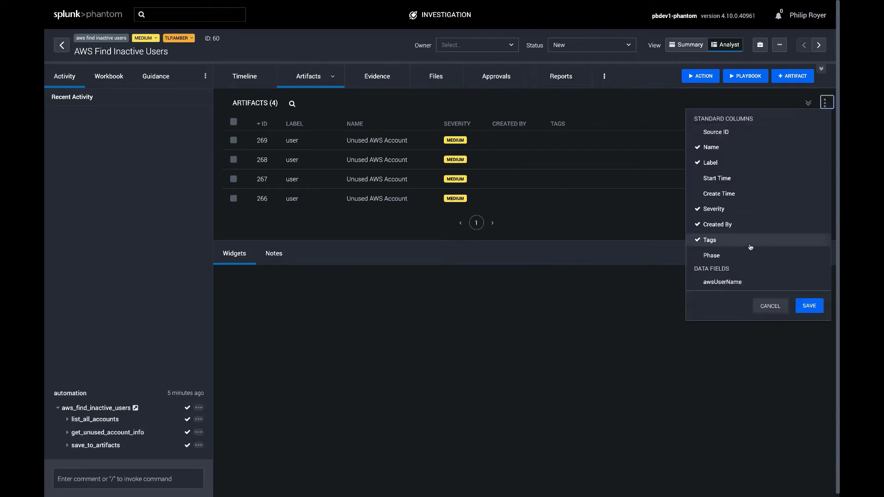
pyautogui.click(720, 282)
pyautogui.click(809, 306)
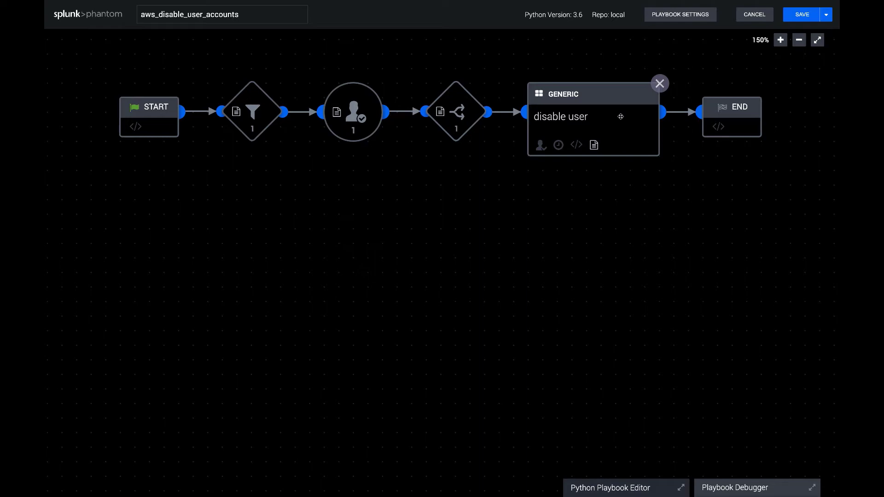
# Open filter 1's condition that excludes usernames in the aws_inactive_user_allowlist custom list.
pyautogui.click(249, 115)
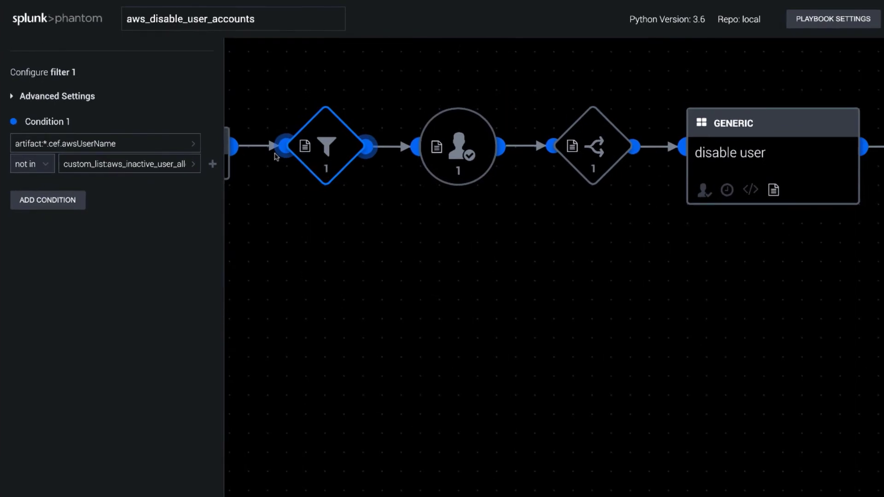
pyautogui.click(149, 161)
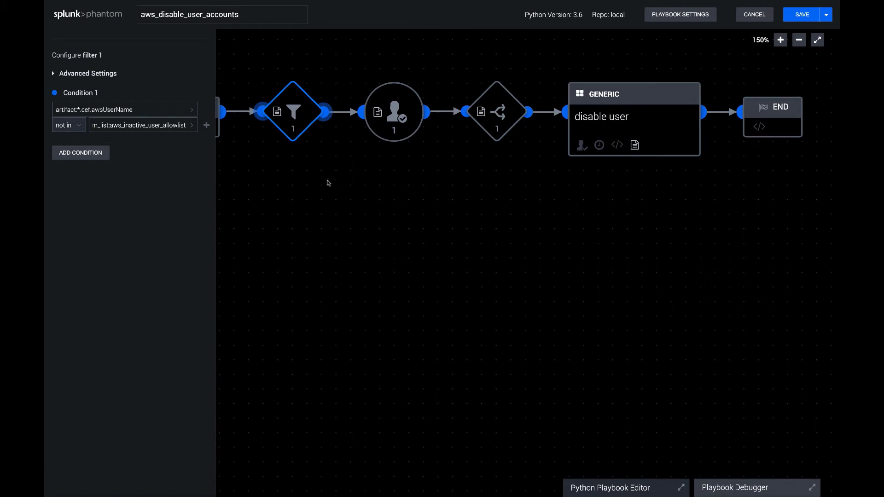
# Read the aws_reset_inactive_user prompt message, then view decision 1's responses.0 == Yes condition.
pyautogui.moveTo(295, 124)
pyautogui.click(391, 118)
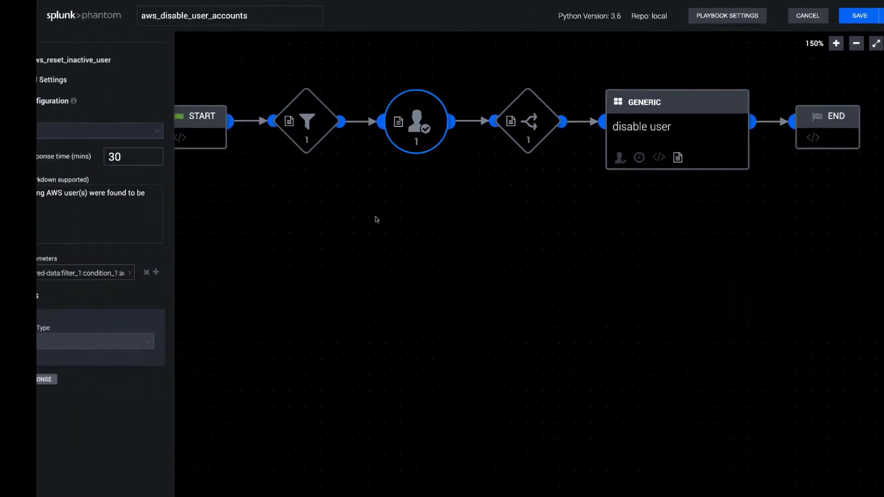
pyautogui.scroll(-1, 186, 291)
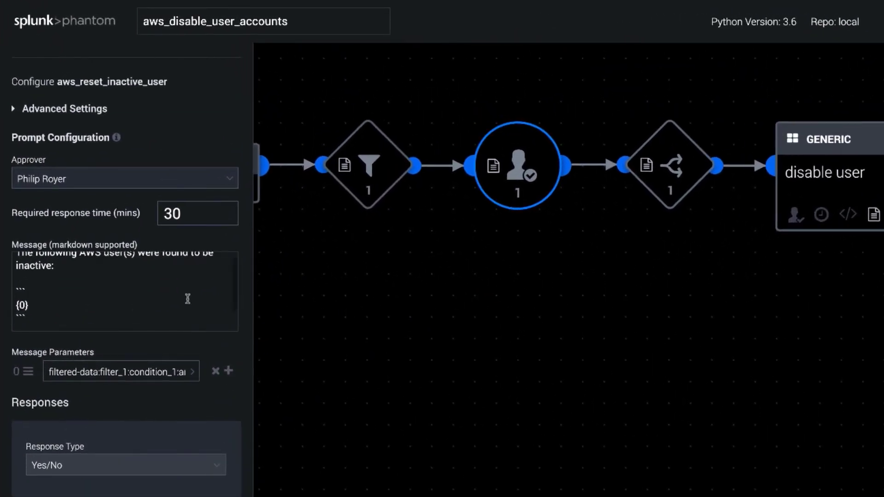
pyautogui.scroll(1, 187, 299)
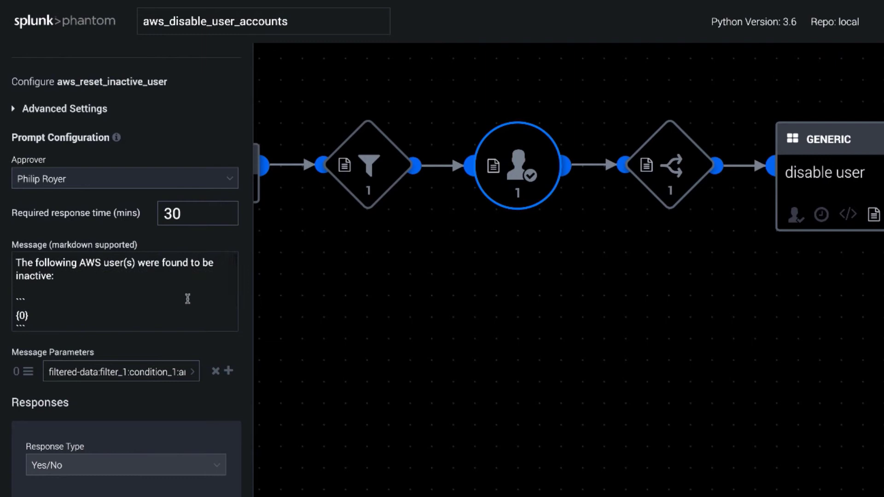
pyautogui.scroll(-3, 188, 299)
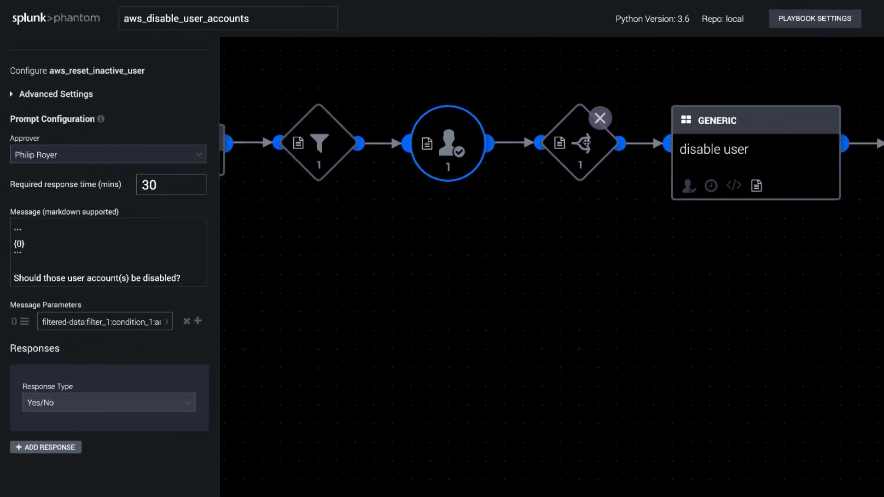
pyautogui.click(631, 153)
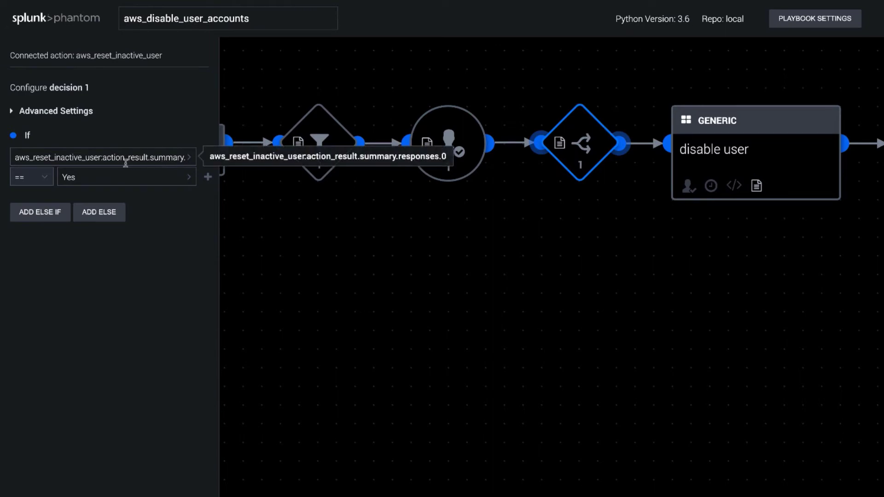
# Review disable user's aws_iam username and disable_access_keys parameters, then return to the full playbook.
pyautogui.click(760, 148)
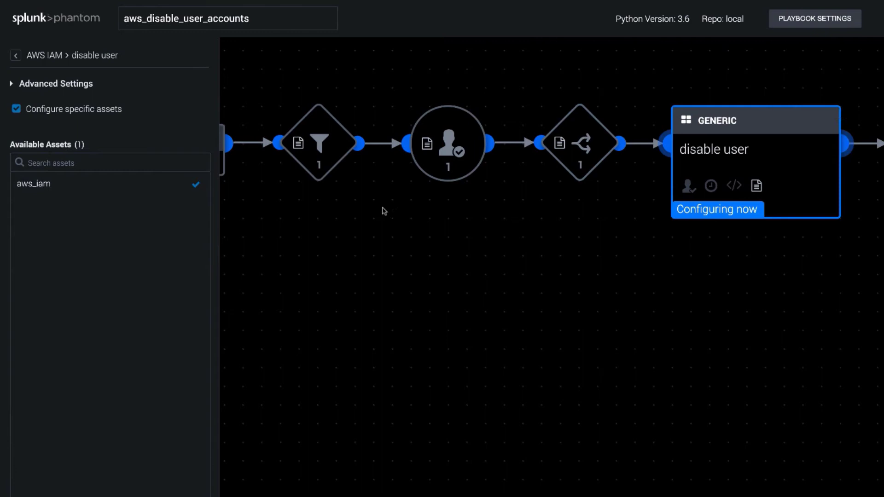
pyautogui.click(81, 183)
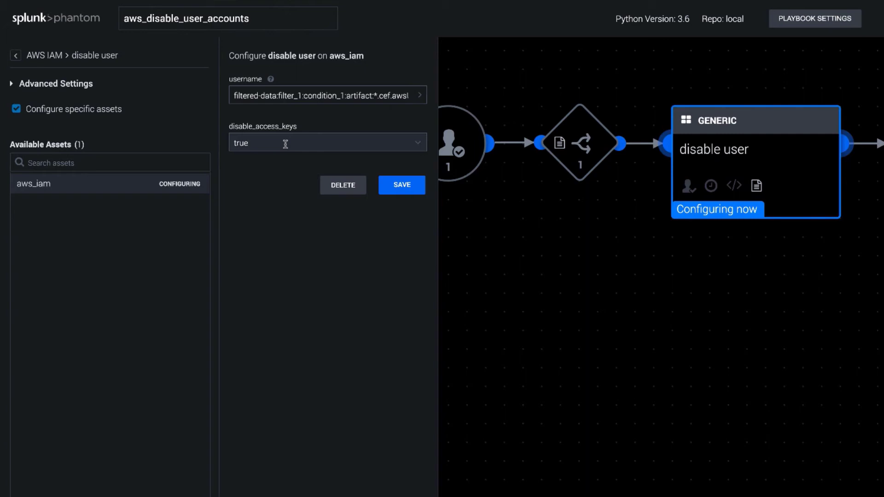
pyautogui.click(522, 271)
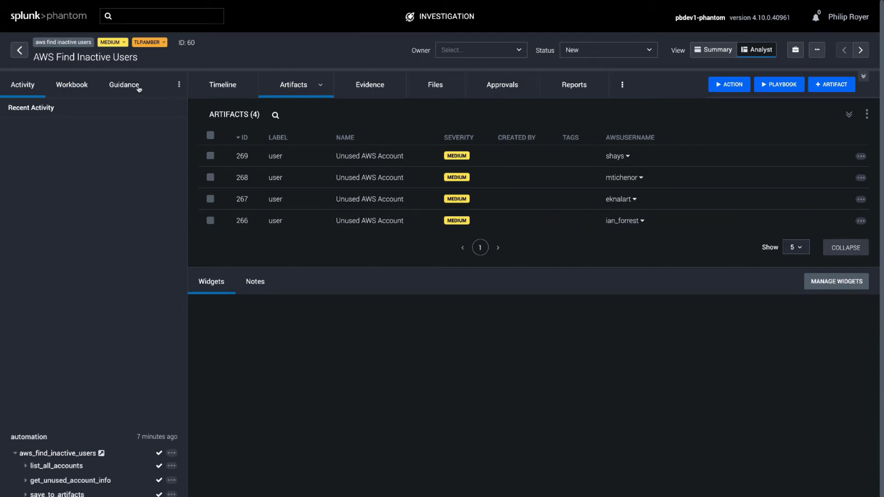
# Run local/aws_disable_user_accounts on event 60 and open its aws_reset_inactive_user approval prompt.
pyautogui.click(118, 85)
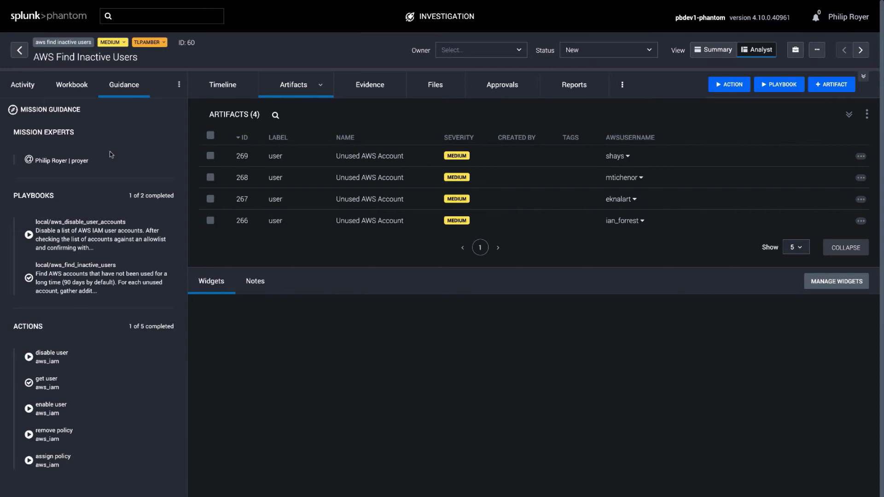
pyautogui.click(29, 234)
pyautogui.click(172, 261)
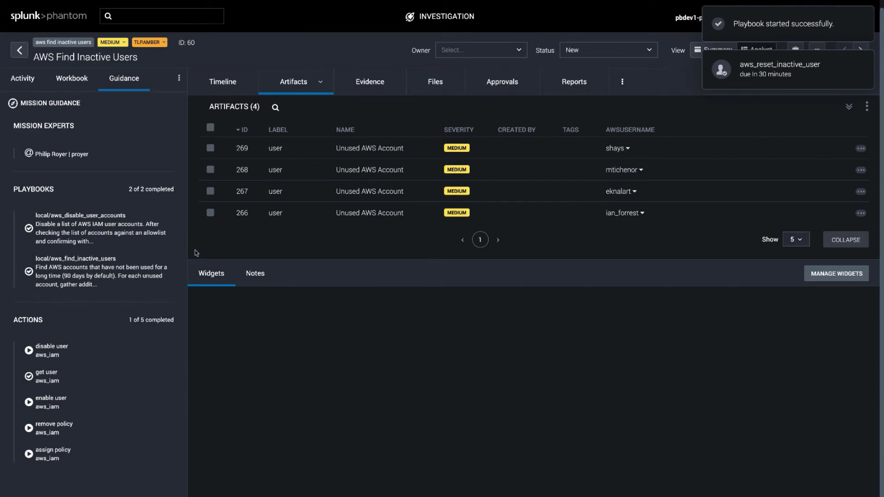
pyautogui.click(750, 74)
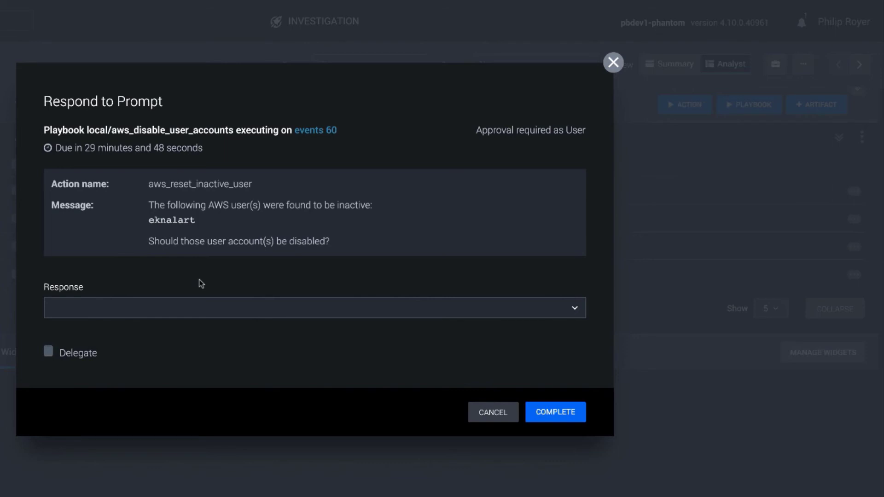
# Answer Yes in the Respond to Prompt response and complete it.
pyautogui.click(177, 307)
pyautogui.click(119, 329)
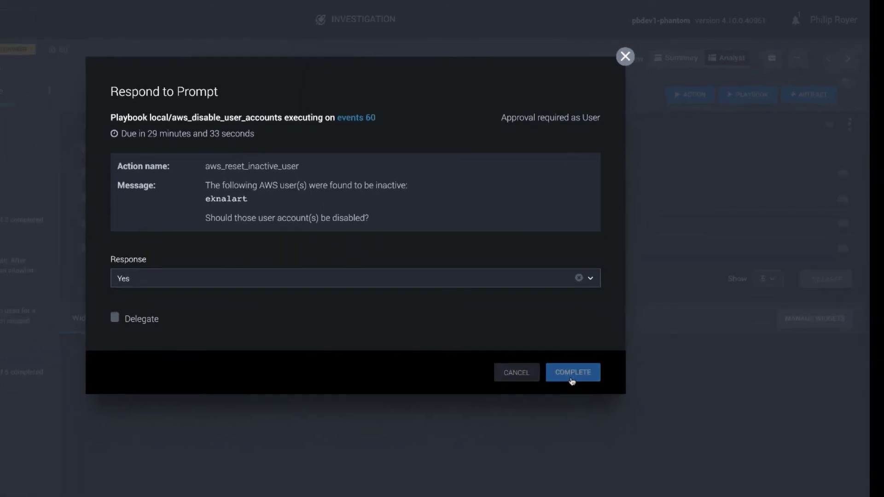
pyautogui.click(555, 415)
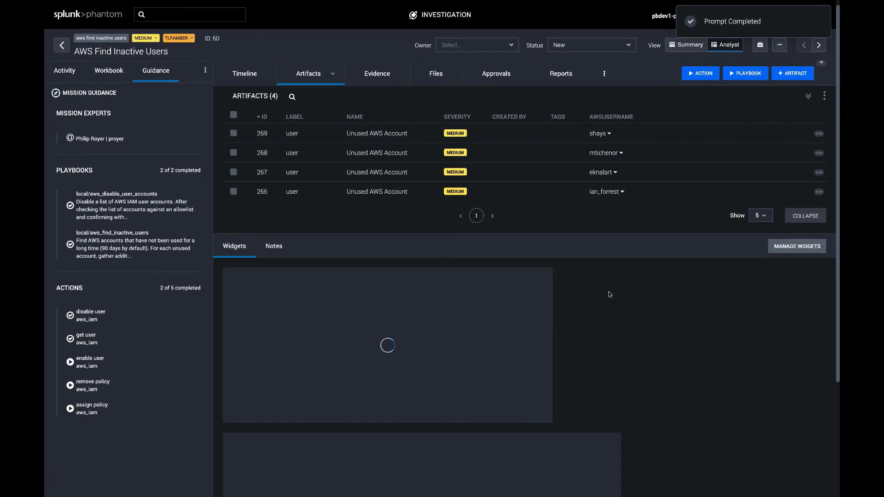
# Check disable_user_1's successful result from the Activity tab, then close the results panel.
pyautogui.click(60, 71)
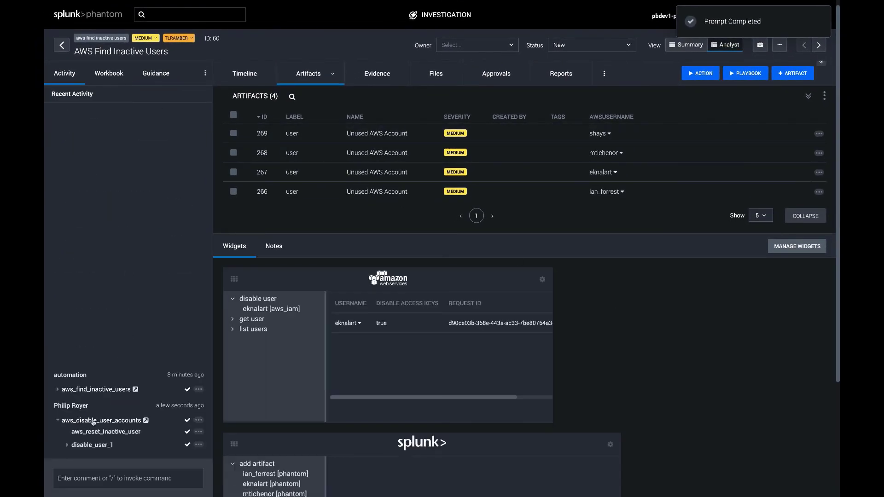
pyautogui.click(86, 445)
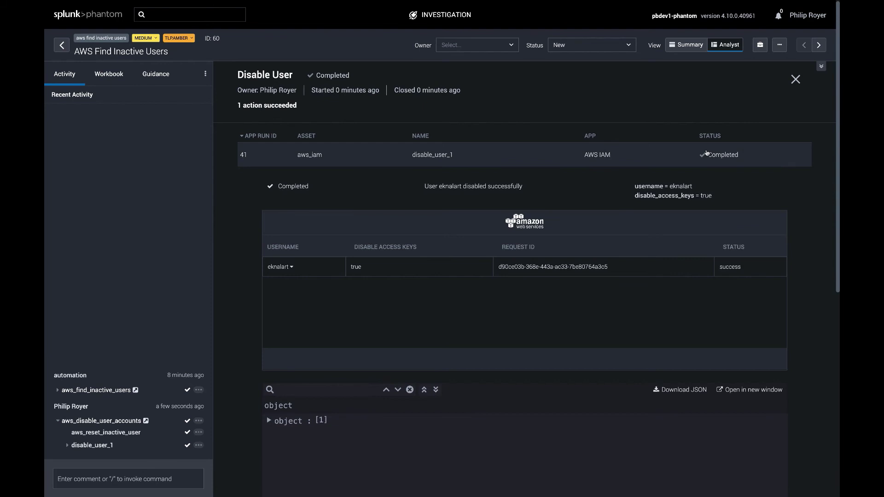
pyautogui.click(798, 84)
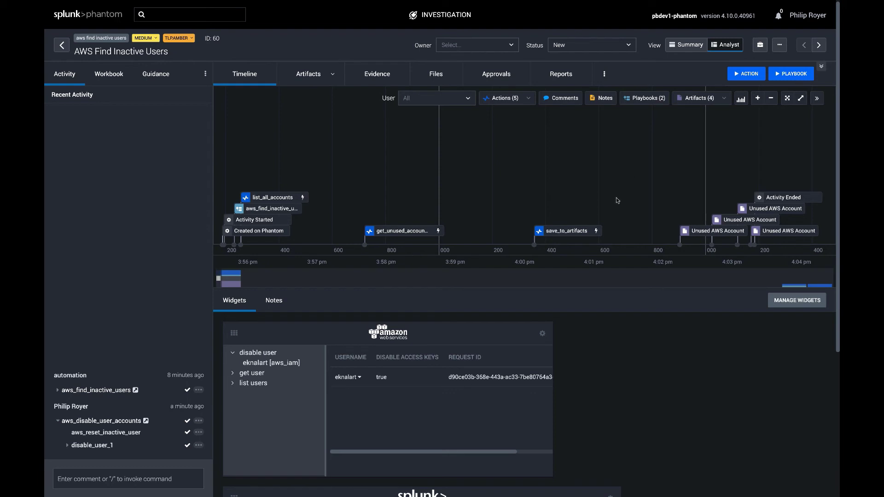
# Undo disable_user_1 and launch the enable user action with a new account password.
pyautogui.click(198, 445)
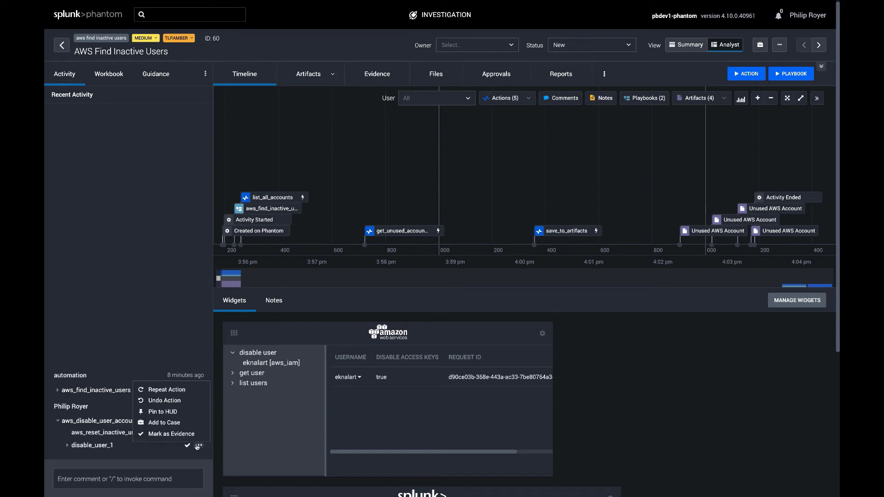
pyautogui.click(164, 401)
pyautogui.click(565, 269)
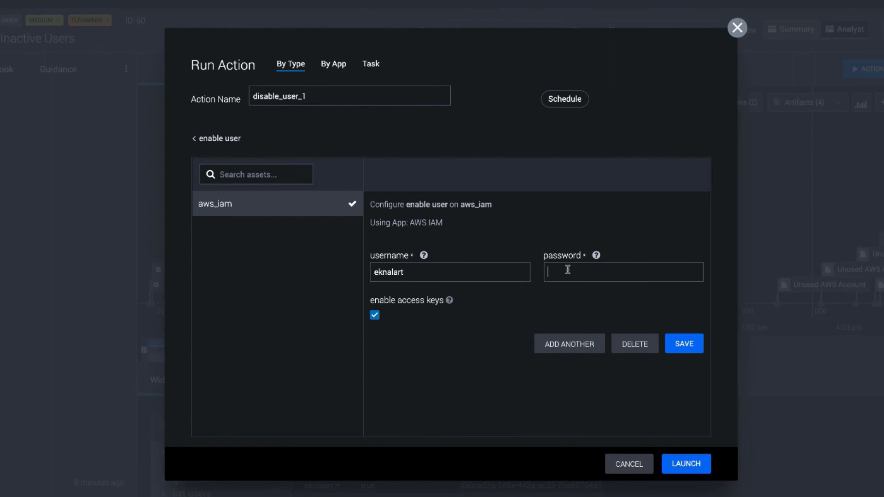
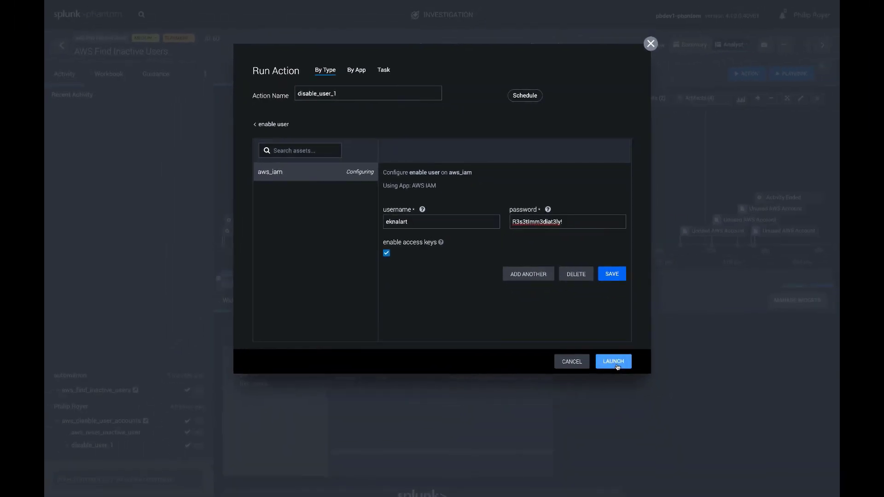
pyautogui.click(654, 419)
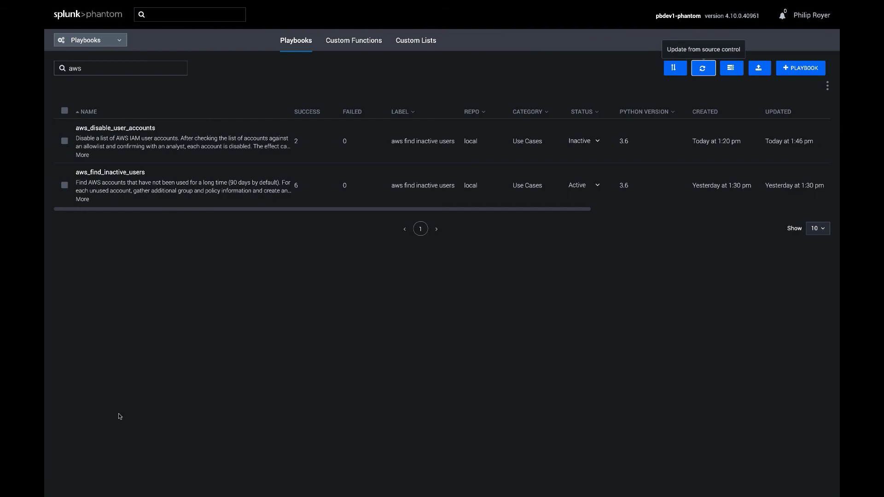
# Update the playbooks from the community source and dismiss the up-to-date notice.
pyautogui.click(713, 71)
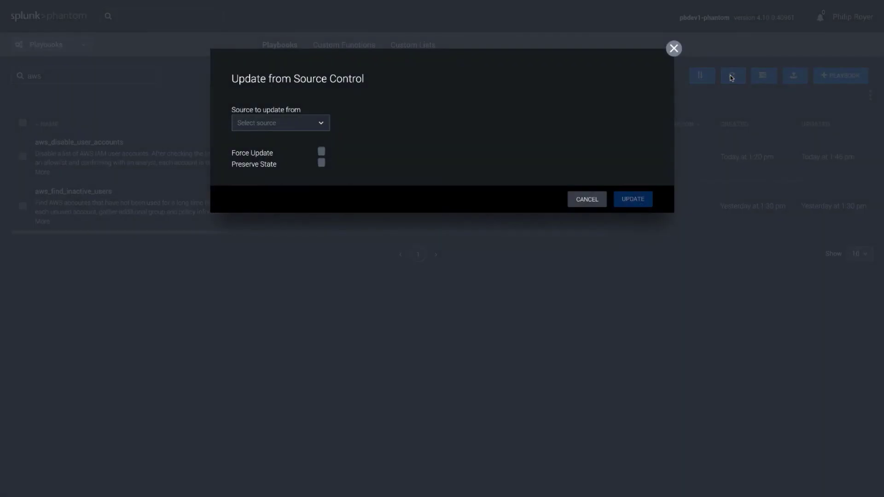
pyautogui.click(296, 122)
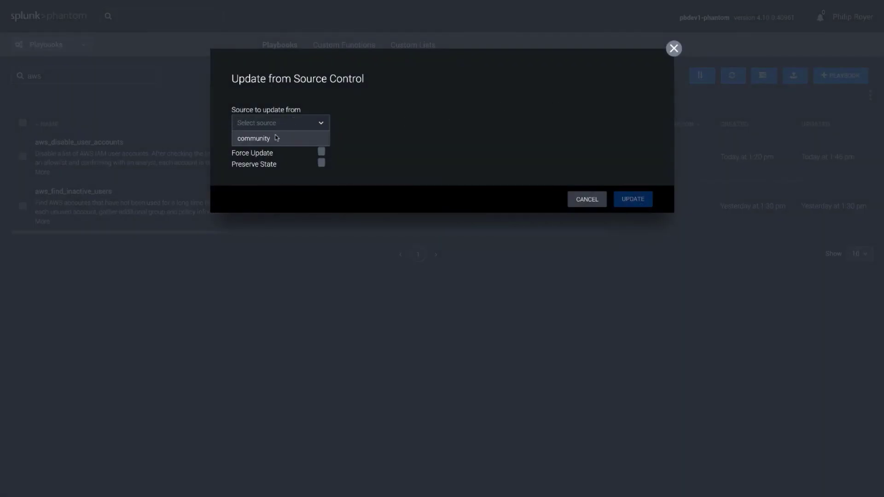
pyautogui.click(278, 138)
pyautogui.click(621, 196)
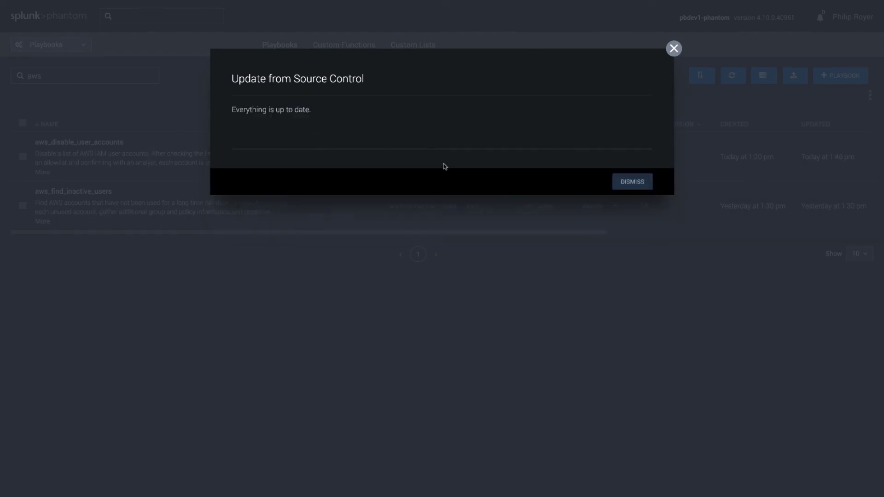
pyautogui.click(644, 186)
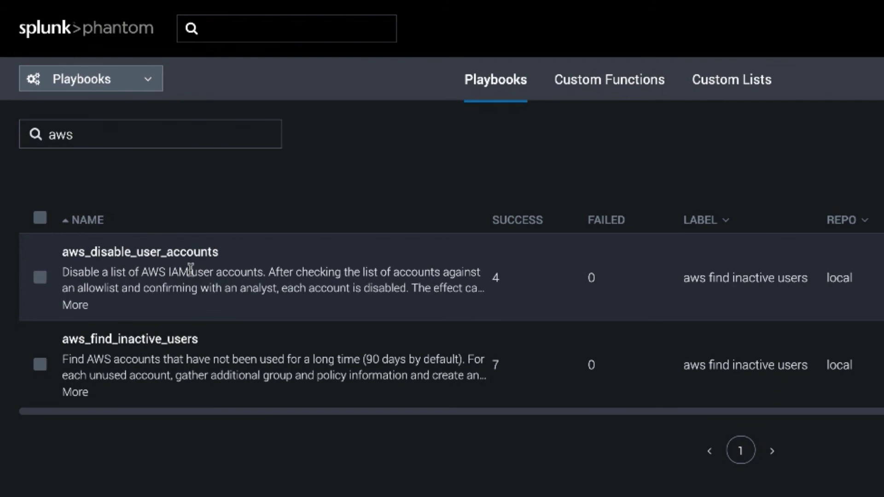